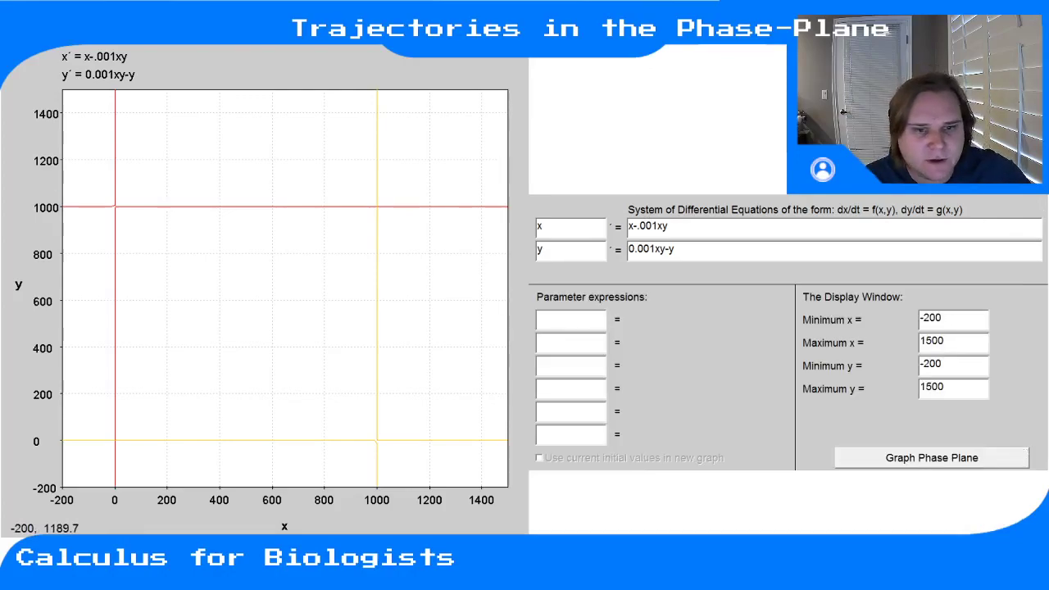
{"action": "key", "text": "Tab"}
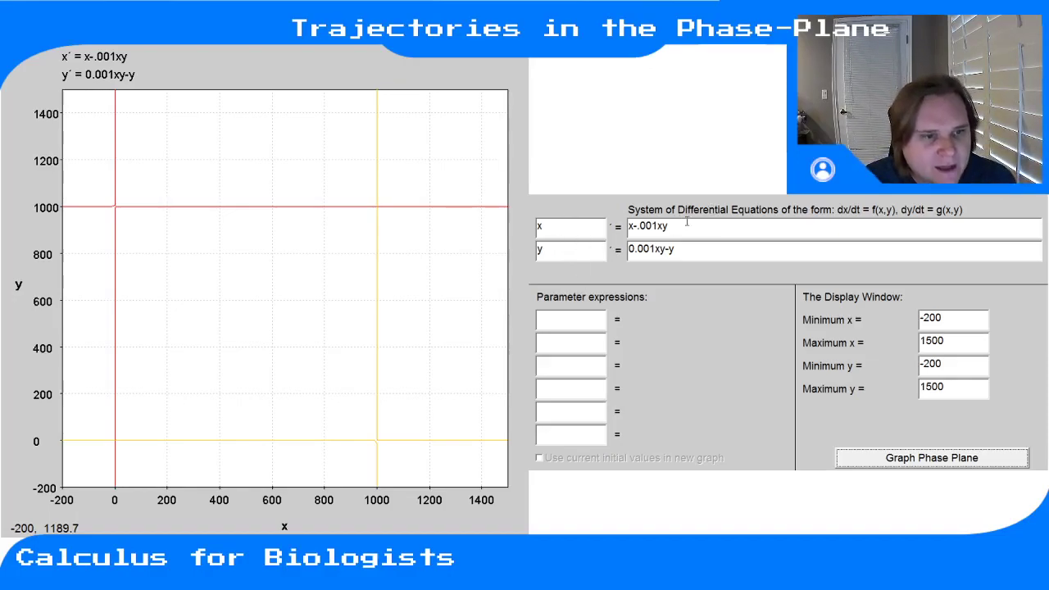
{"action": "left_click_drag", "start_coordinate": [696, 226], "coordinate": [628, 235]}
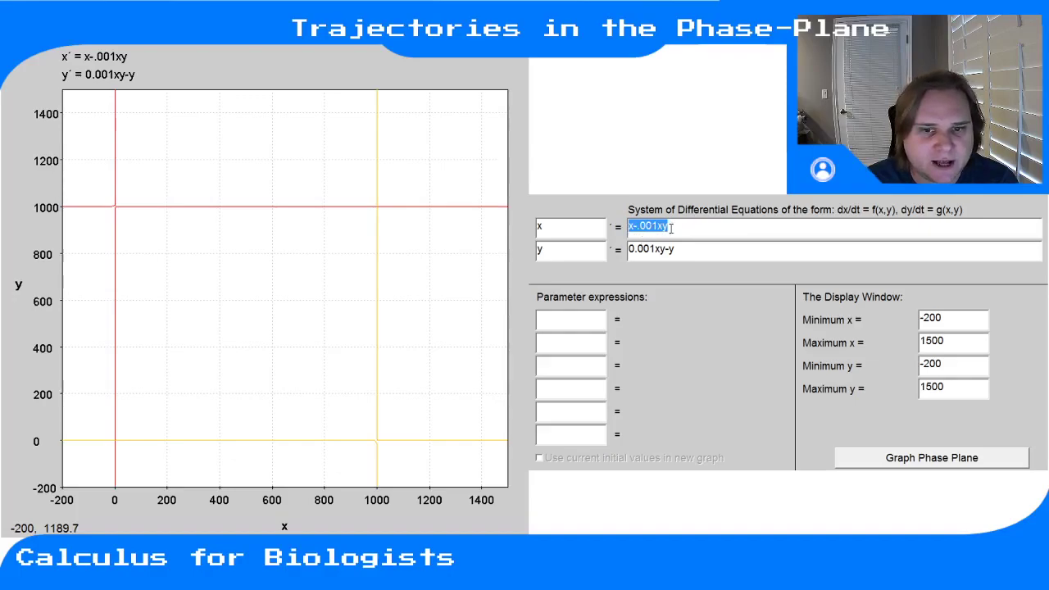
{"action": "left_click_drag", "start_coordinate": [691, 251], "coordinate": [618, 251]}
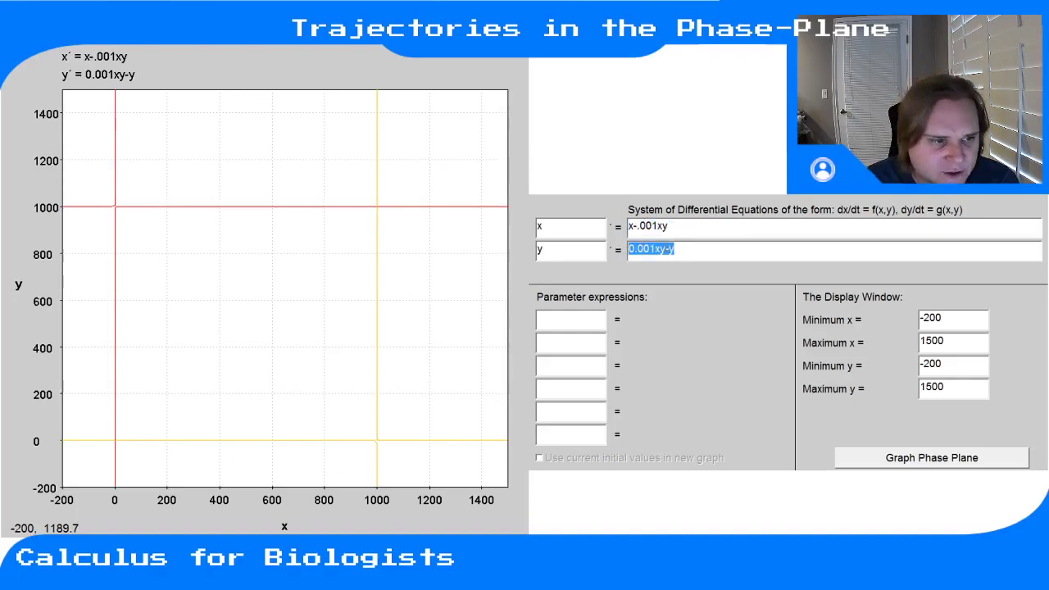
{"action": "left_click", "coordinate": [666, 227]}
{"action": "left_click_drag", "start_coordinate": [693, 227], "coordinate": [640, 232]}
{"action": "left_click", "coordinate": [684, 231]}
Define a parameter named a with the value .001
{"action": "left_click", "coordinate": [582, 328]}
{"action": "type", "text": "a"}
{"action": "left_click", "coordinate": [686, 314]}
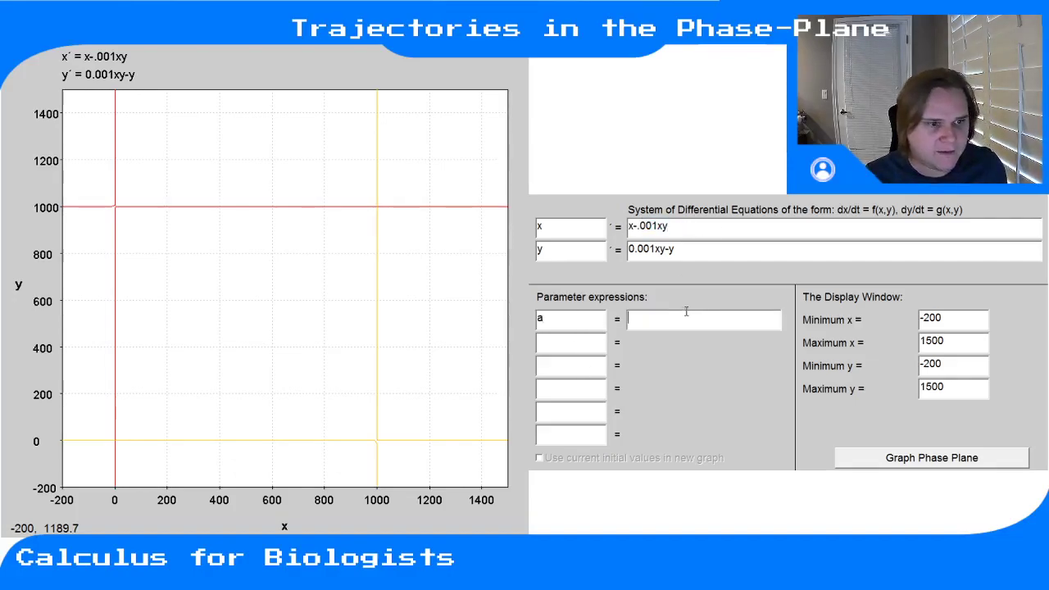
{"action": "type", "text": ".001"}
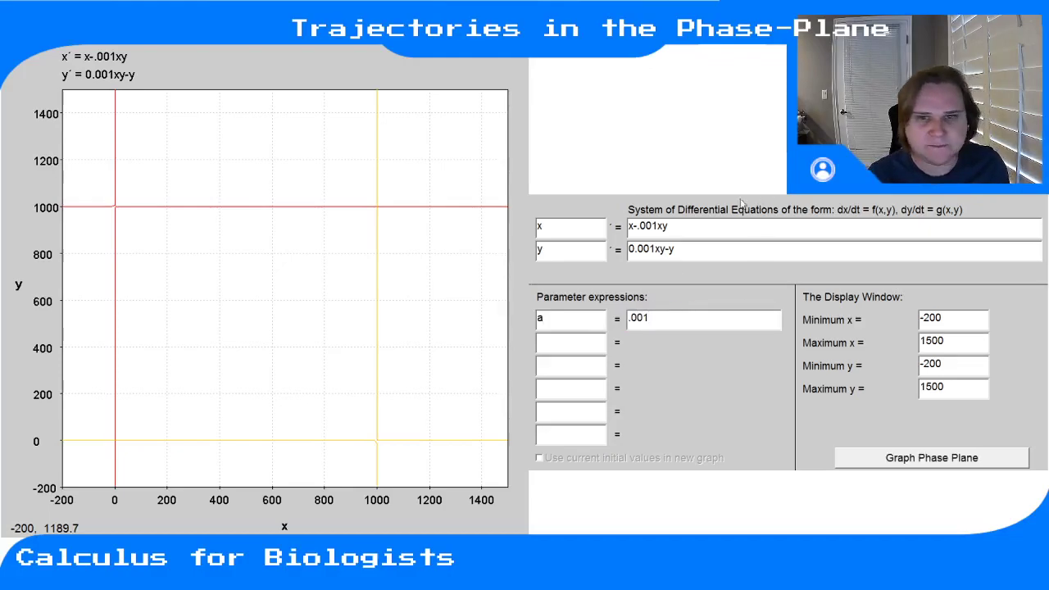
Replace the numeric coefficients with the parameter so the equations read x-axy and axy-y, and graph the phase plane
{"action": "left_click_drag", "start_coordinate": [658, 228], "coordinate": [627, 249]}
{"action": "type", "text": "a"}
{"action": "type", "text": "a"}
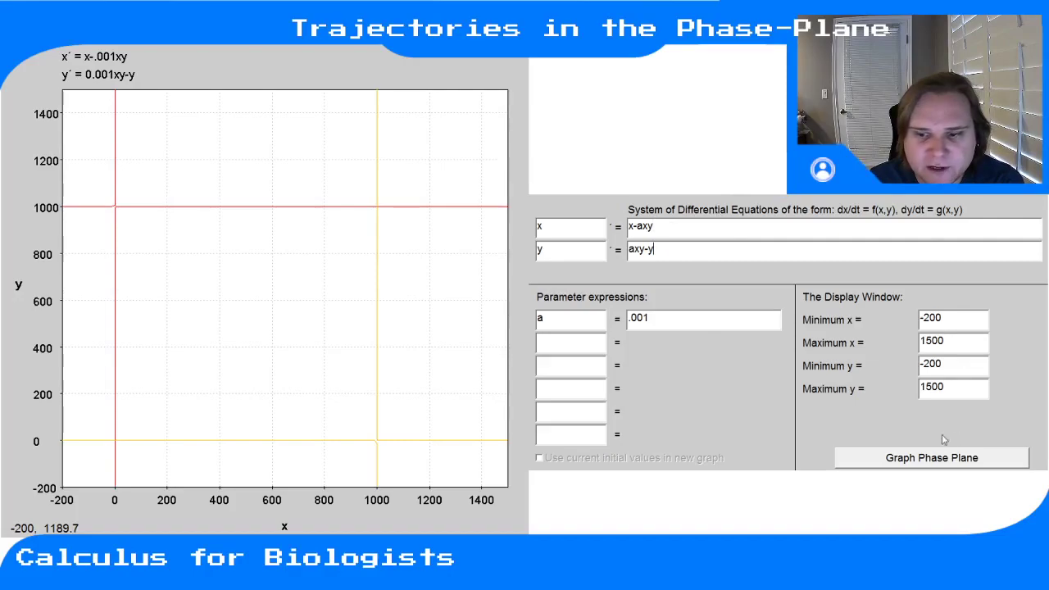
{"action": "left_click", "coordinate": [905, 459]}
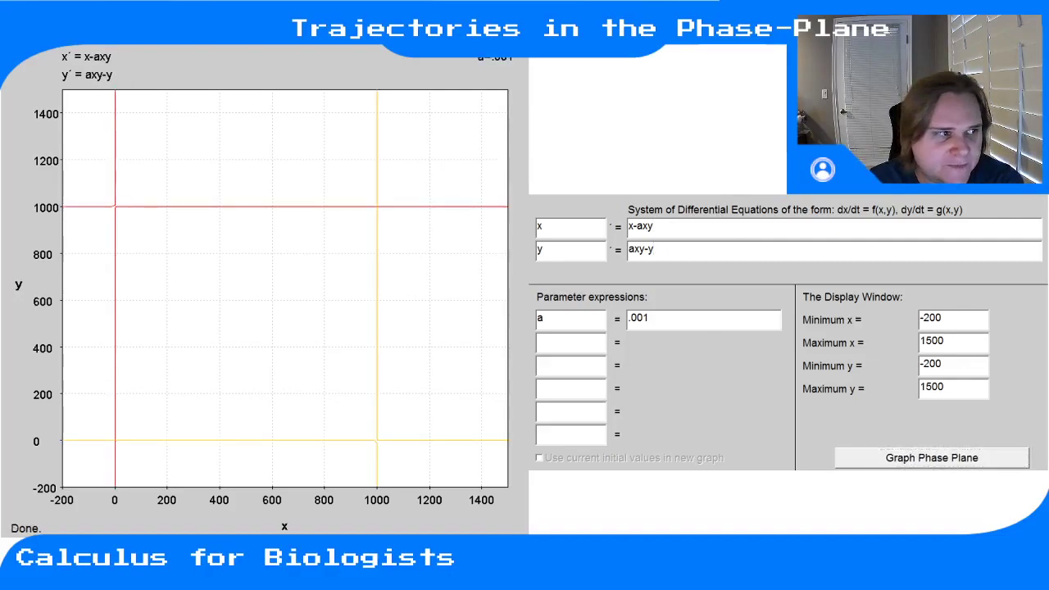
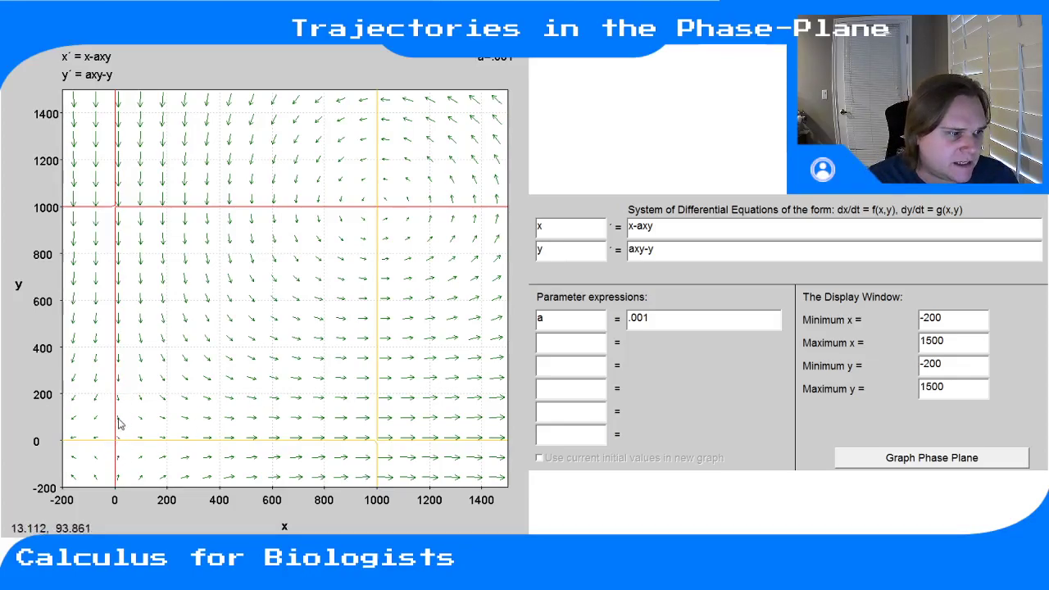
Plot four trajectories around the origin, starting one close to it in each quadrant
{"action": "left_click", "coordinate": [119, 421]}
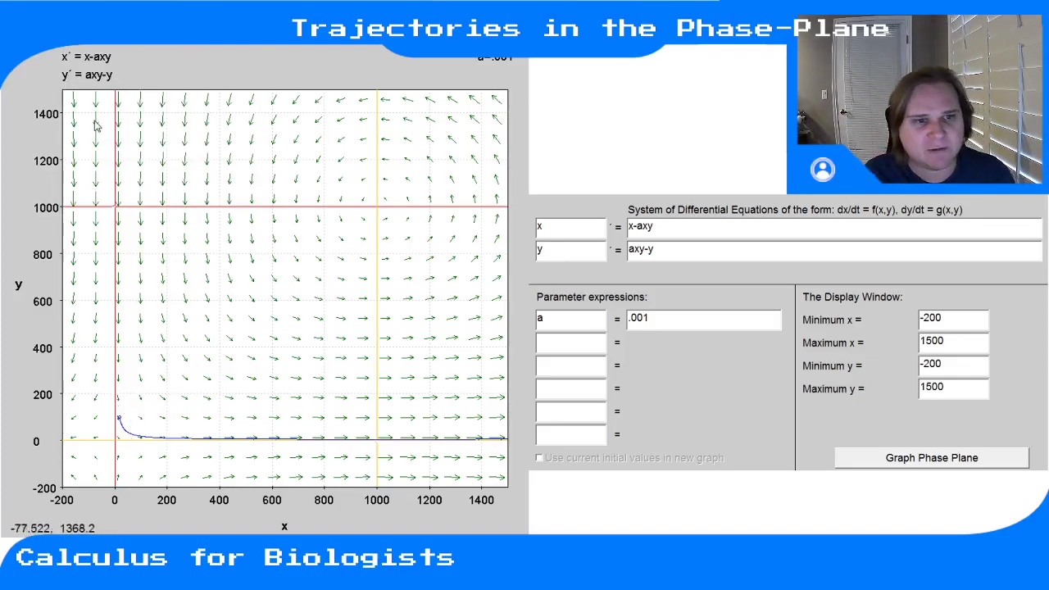
{"action": "left_click", "coordinate": [106, 422]}
{"action": "left_click", "coordinate": [107, 458]}
{"action": "left_click", "coordinate": [120, 458]}
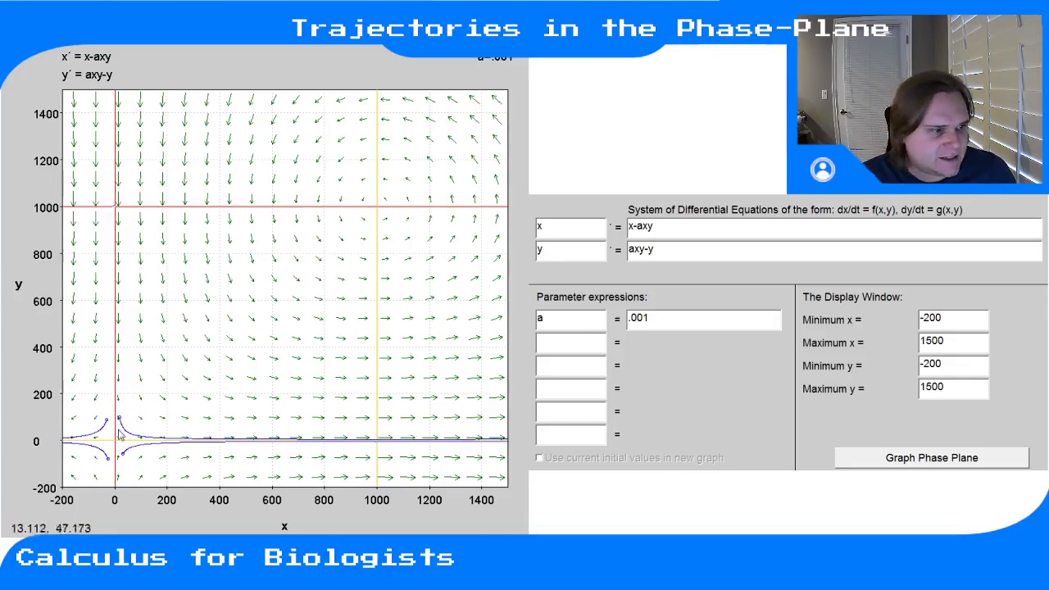
Plot five trajectories around the equilibrium at (1000, 1000), starting below and left of it at different distances
{"action": "left_click", "coordinate": [364, 220]}
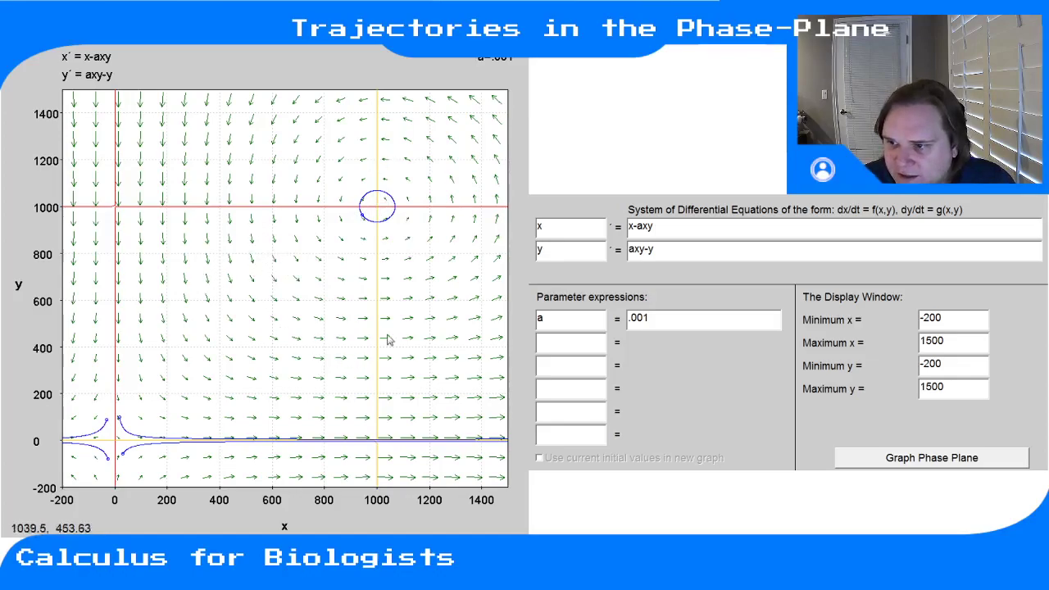
{"action": "left_click", "coordinate": [309, 257]}
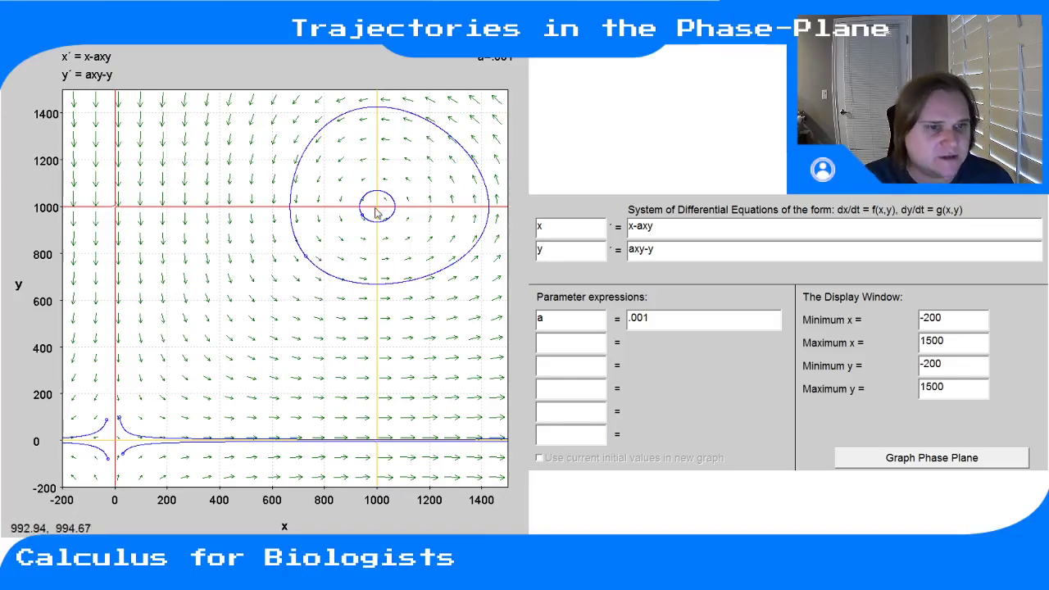
{"action": "left_click", "coordinate": [277, 284]}
{"action": "left_click", "coordinate": [320, 240]}
{"action": "left_click", "coordinate": [345, 233]}
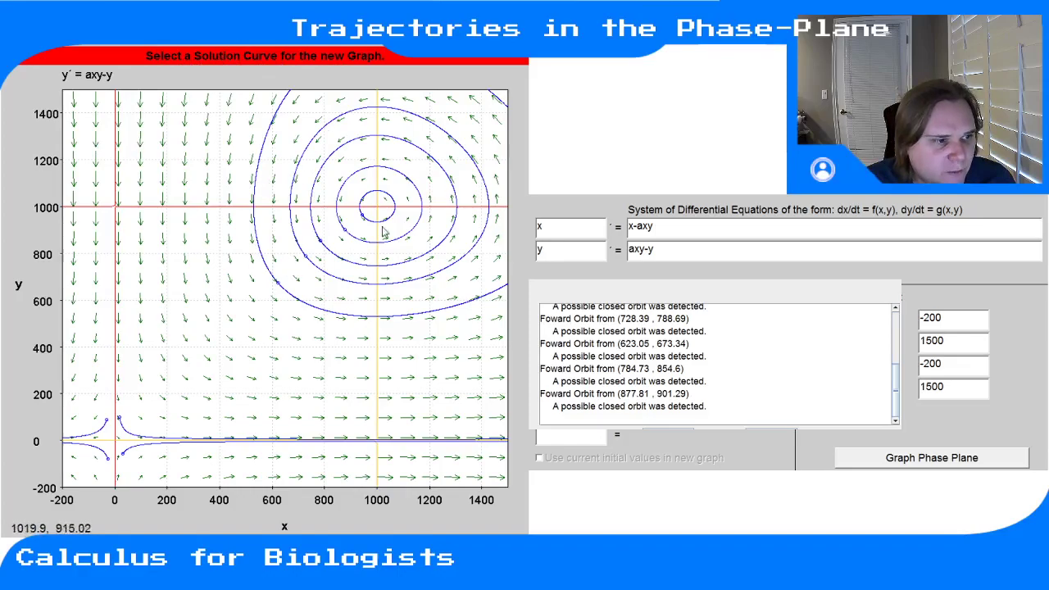
Graph the third orbit out from (1000, 1000) against time, and compare the x, y and combined curves
{"action": "left_click", "coordinate": [322, 245]}
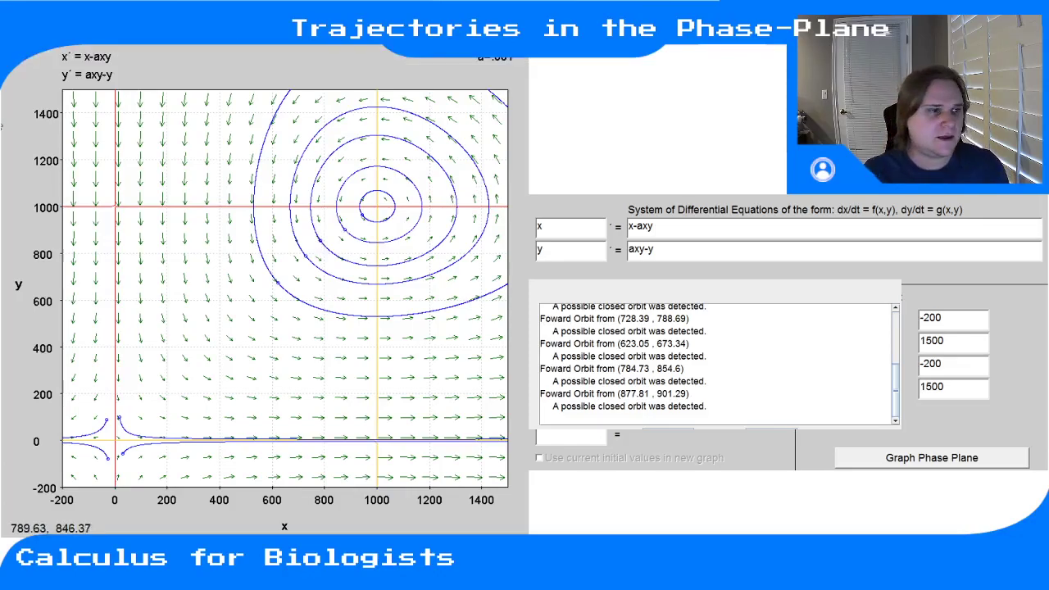
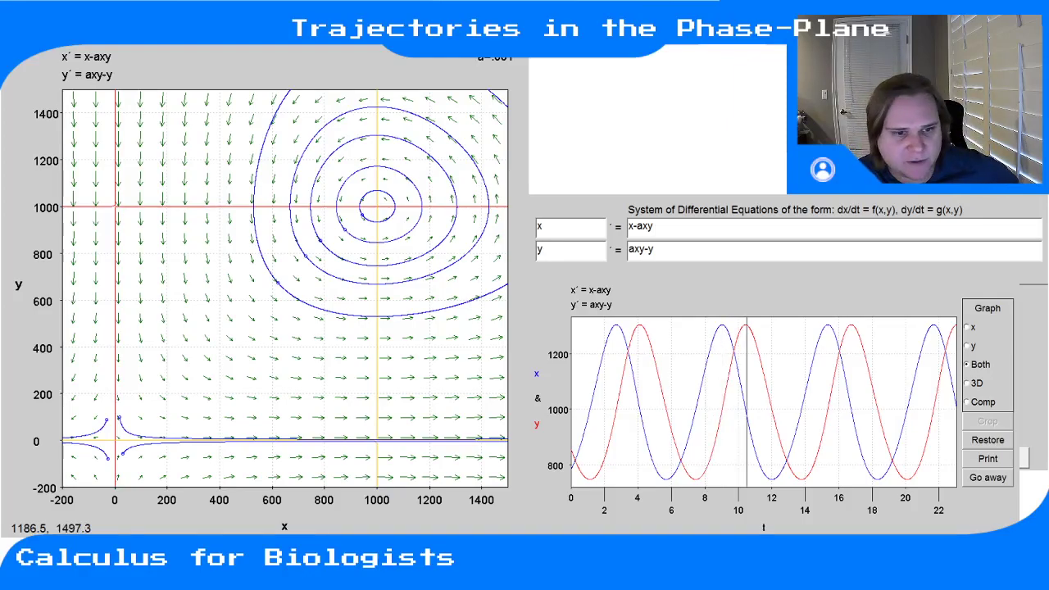
{"action": "left_click", "coordinate": [968, 326]}
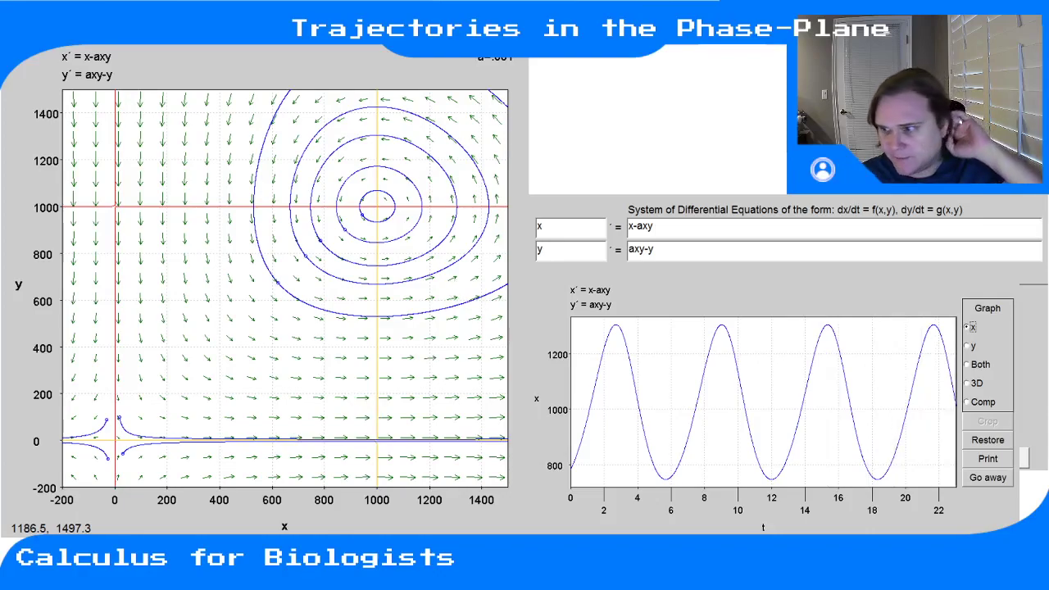
{"action": "key", "text": "Down"}
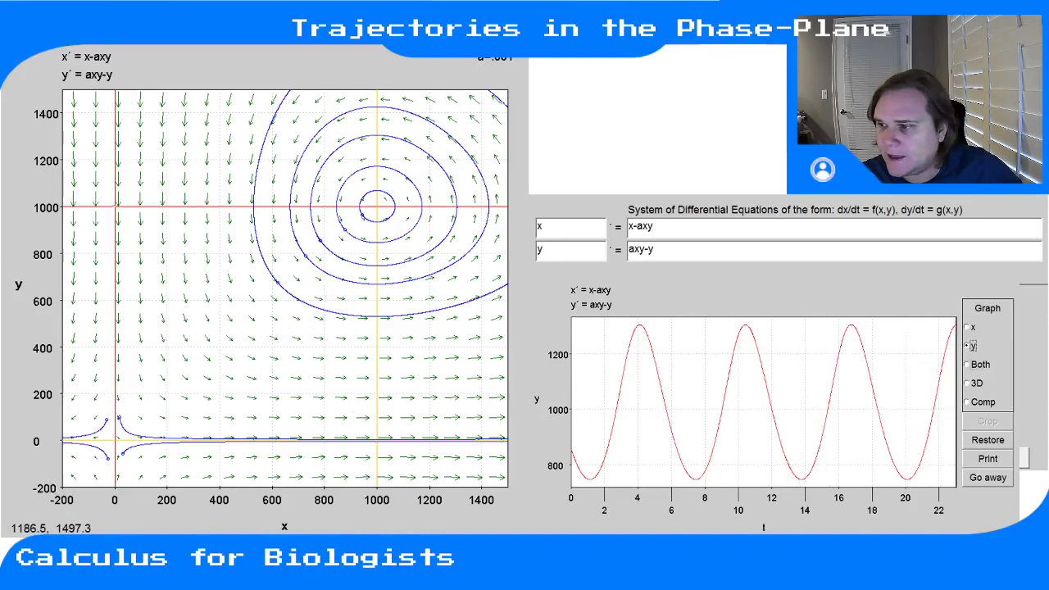
{"action": "key", "text": "Down"}
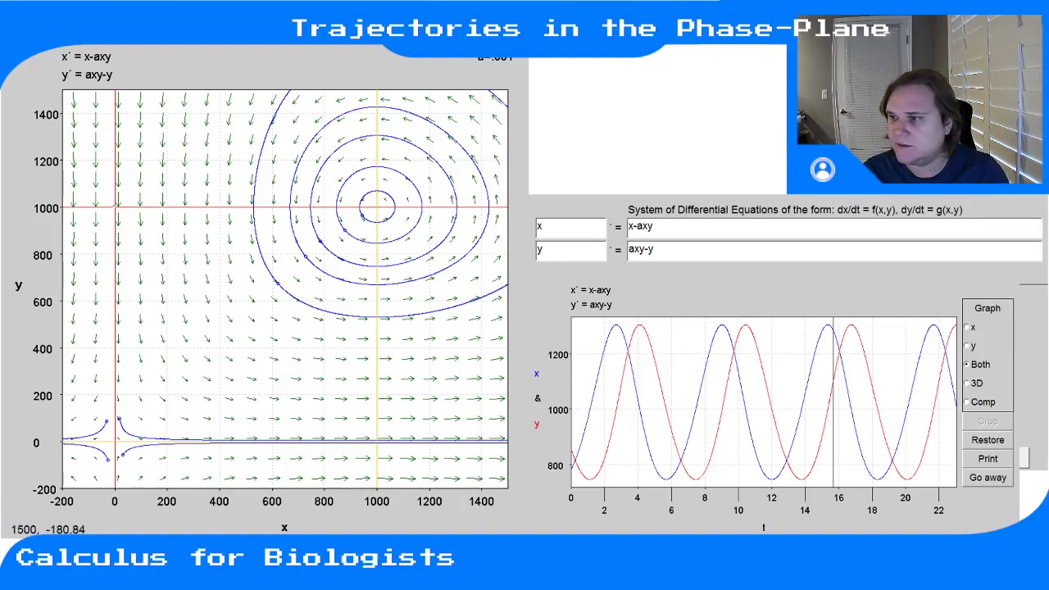
{"action": "left_click", "coordinate": [968, 327]}
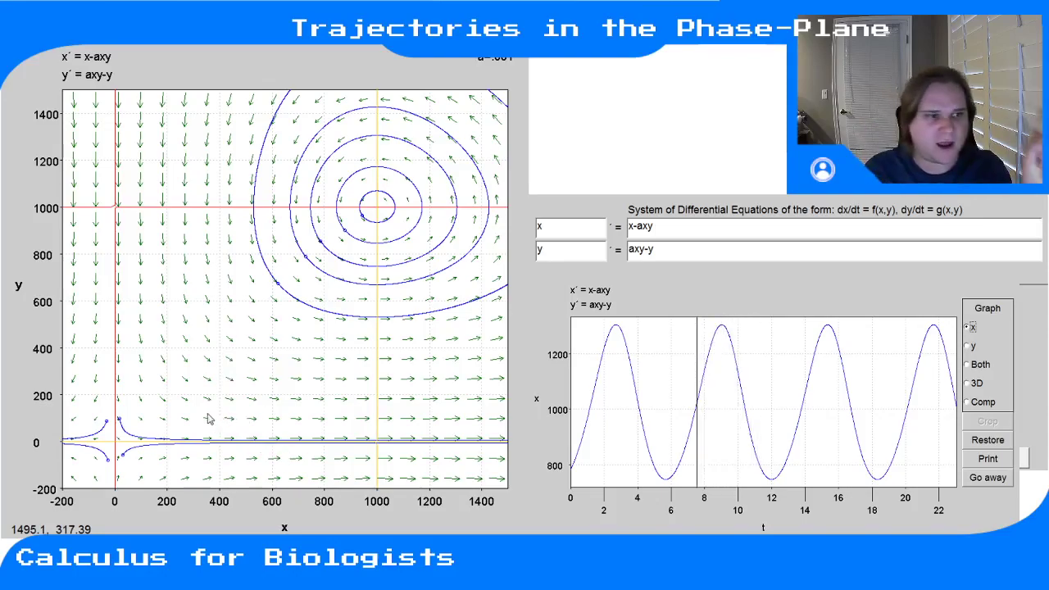
{"action": "key", "text": "space"}
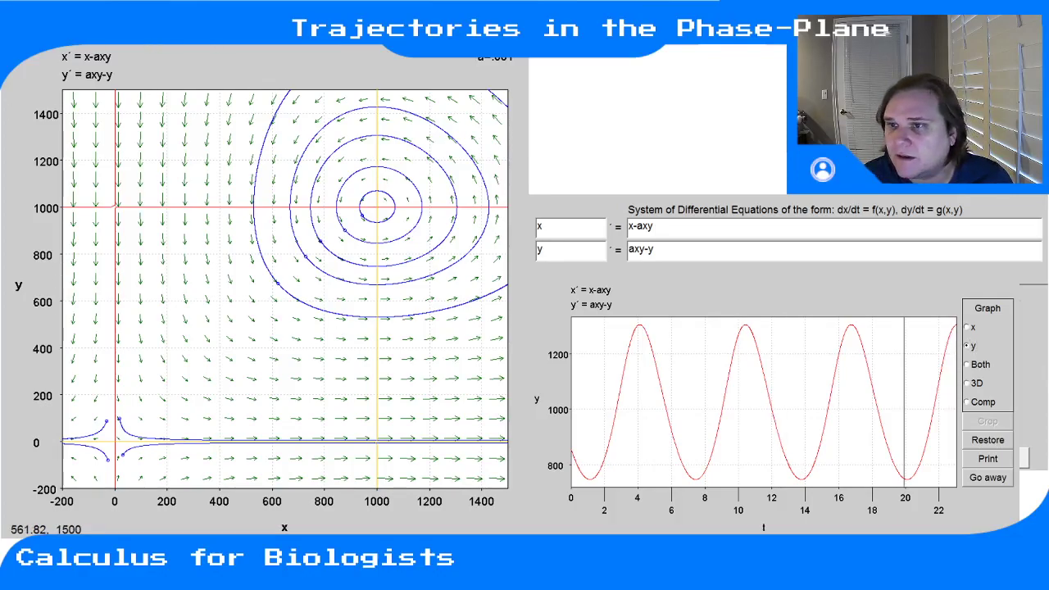
Graph the trajectory starting just above and right of the origin against time, showing both x and y
{"action": "left_click", "coordinate": [150, 99]}
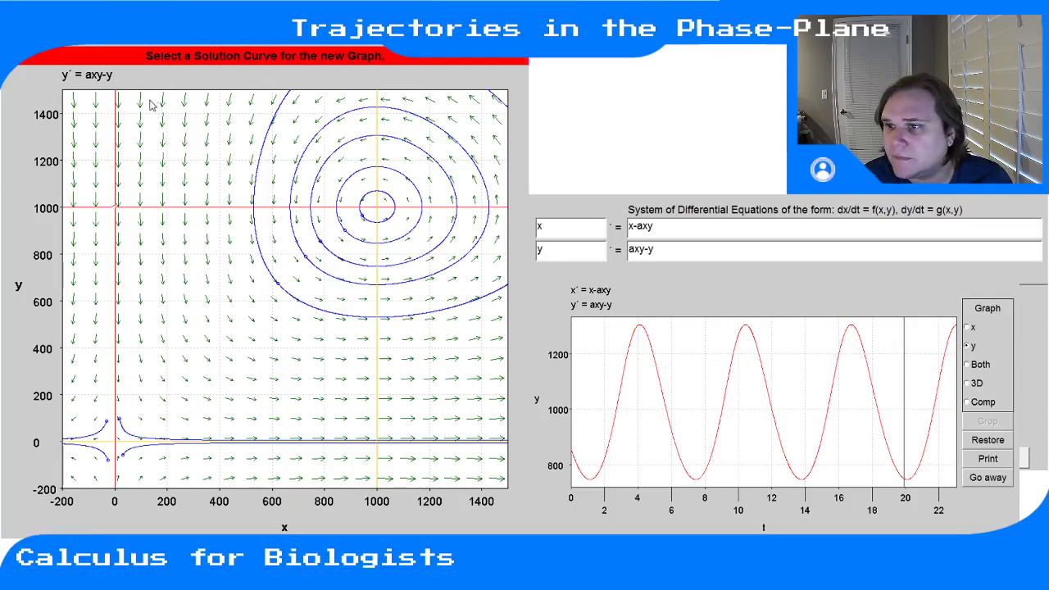
{"action": "left_click", "coordinate": [120, 423]}
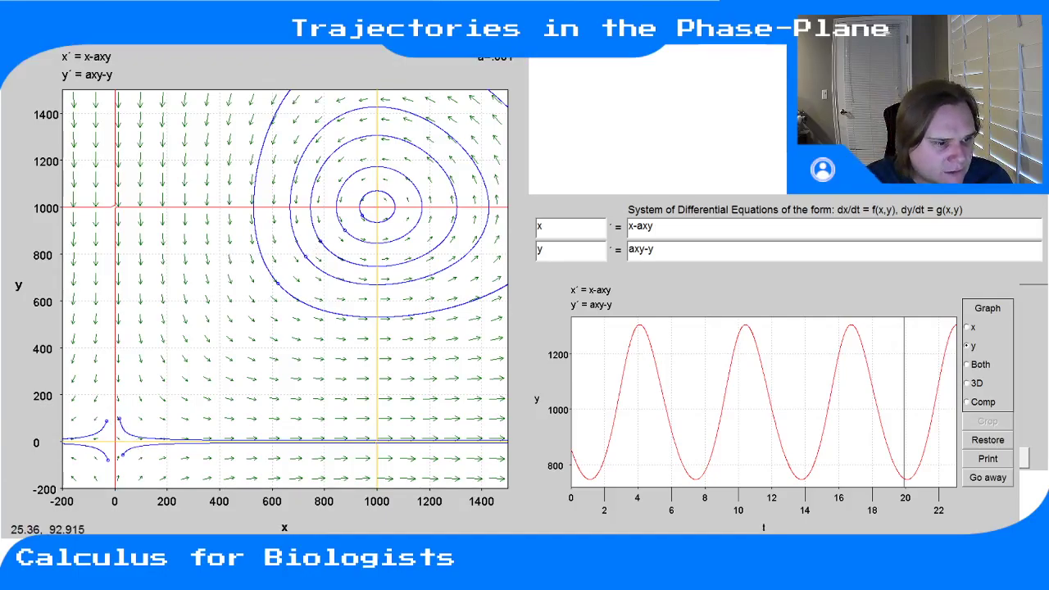
{"action": "left_click", "coordinate": [968, 364]}
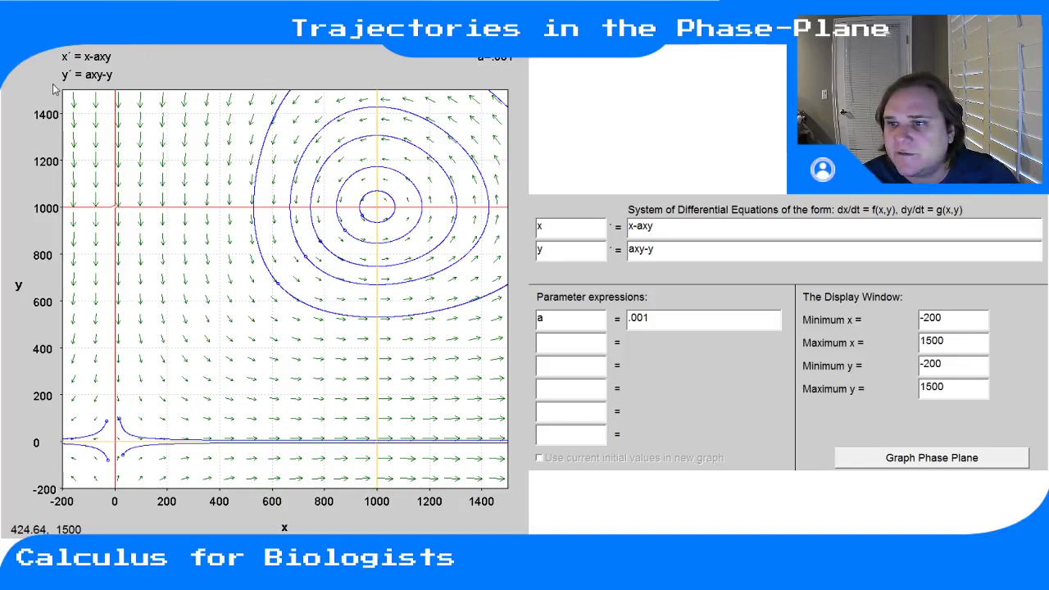
Mark the equilibrium points at (1000, 1000) and at the origin on the phase plane
{"action": "left_click", "coordinate": [378, 210]}
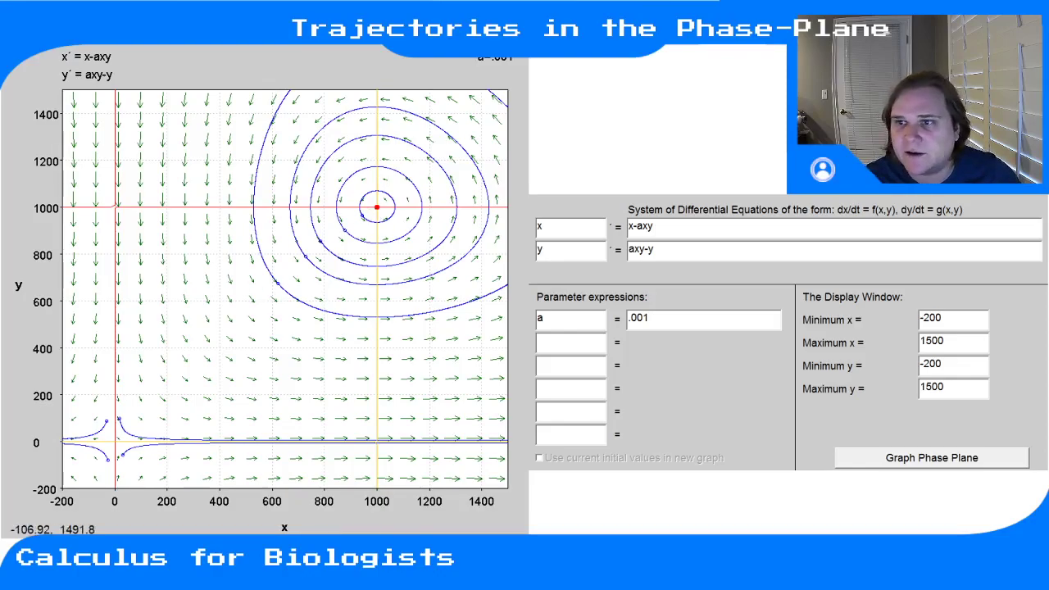
{"action": "left_click", "coordinate": [16, 93]}
{"action": "left_click", "coordinate": [118, 444]}
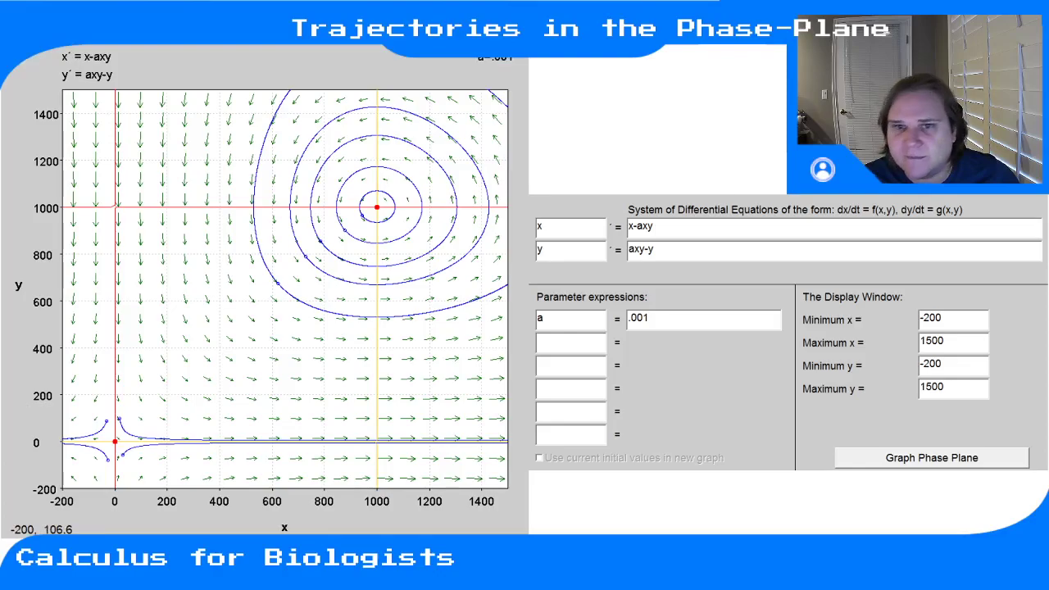